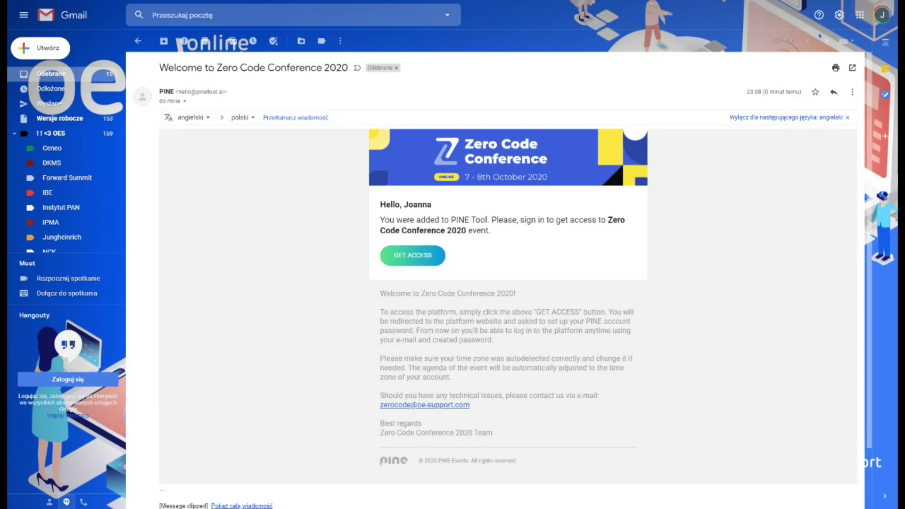
- Follow the invitation email's GET ACCESS link and enter a new account password
left_click(404, 258)
type("•••")
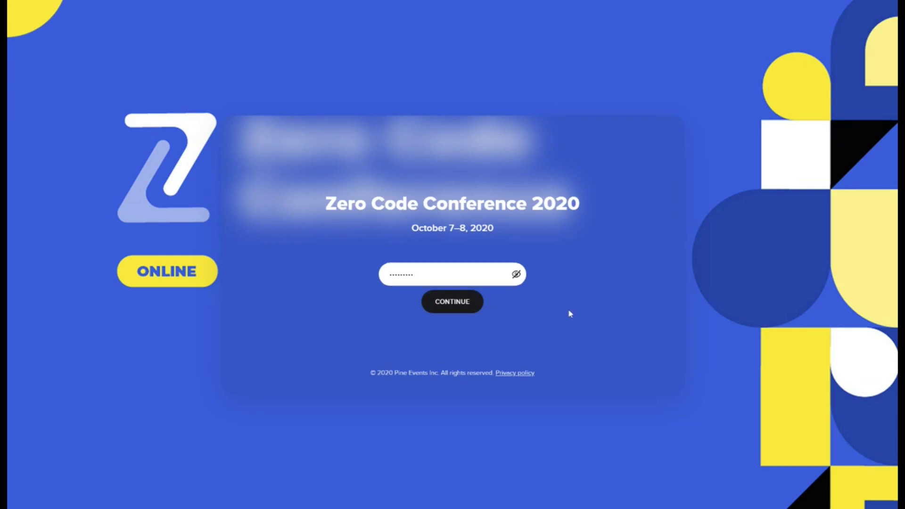
- Save the new password with CONTINUE and skip the profile photo upload
left_click(473, 300)
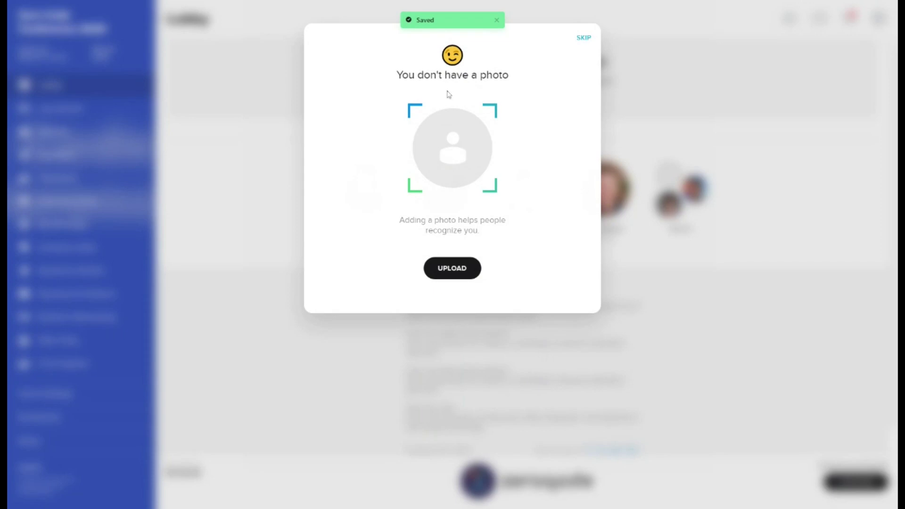
left_click(583, 40)
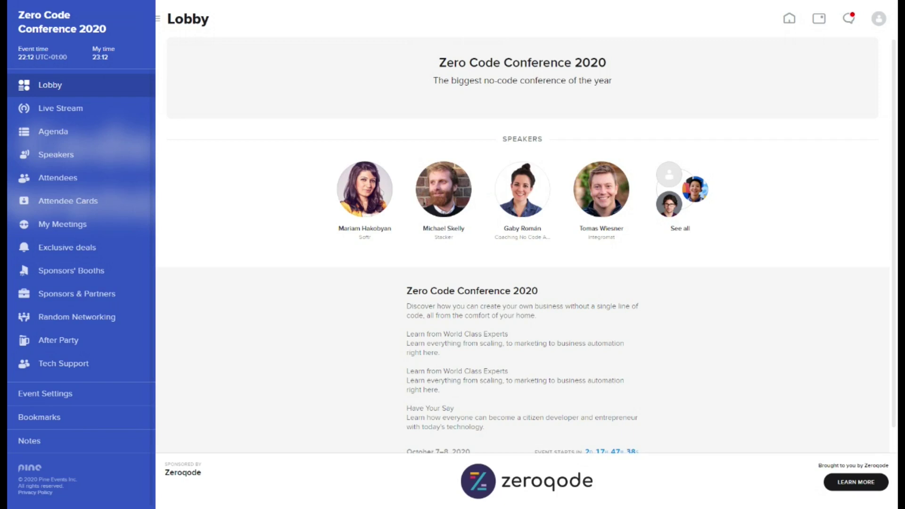
- Glance at the avatar menu and Messages popup, then go to the Live Stream schedule
left_click(878, 20)
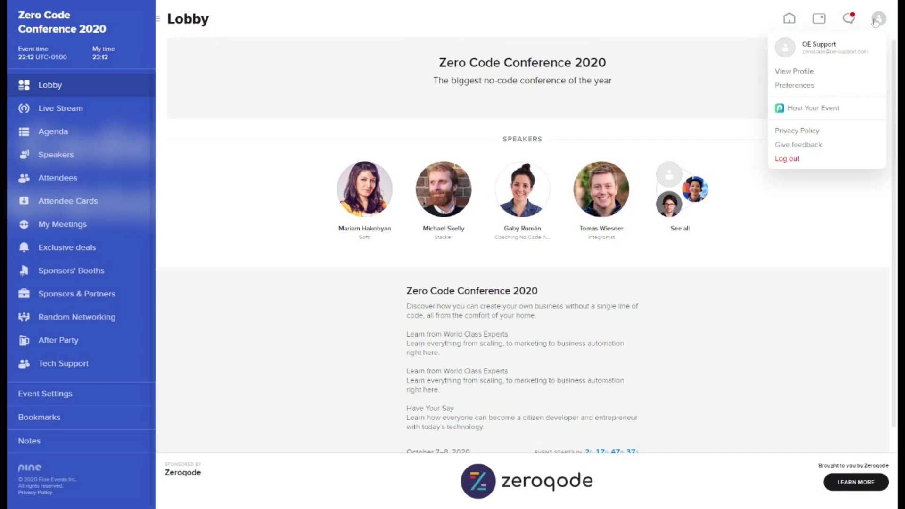
left_click(876, 21)
left_click(849, 21)
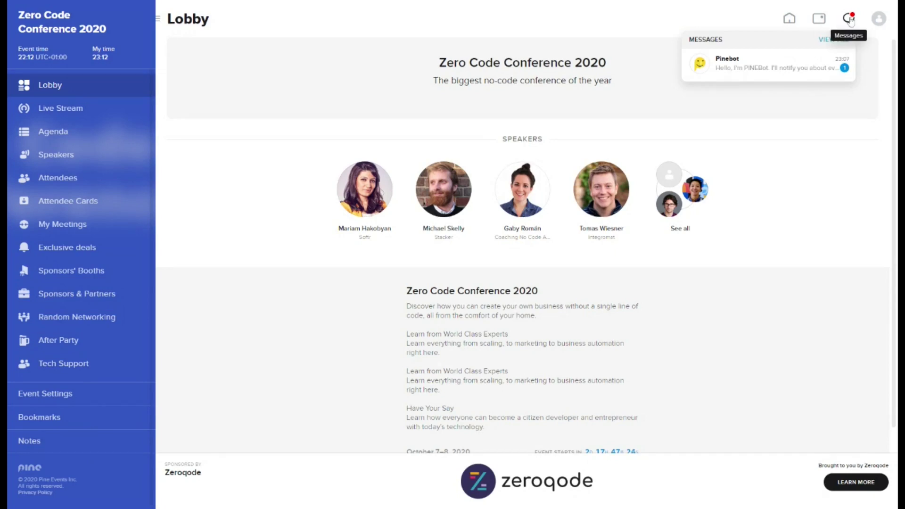
left_click(850, 20)
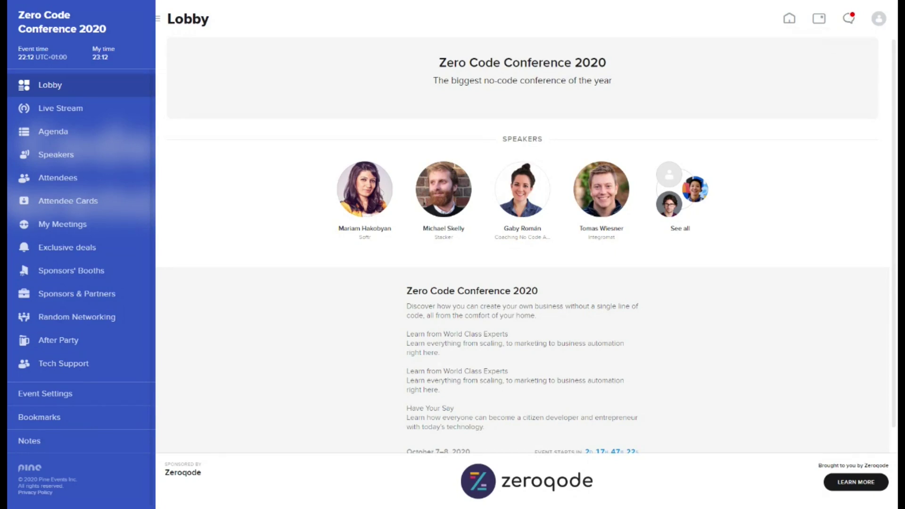
left_click(141, 113)
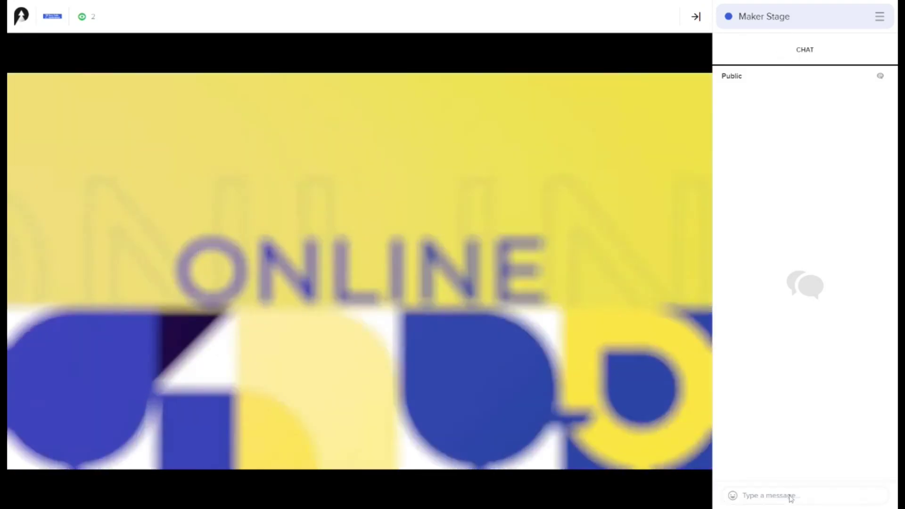
- Post 'Hello' in the Maker Stage public chat
left_click(790, 495)
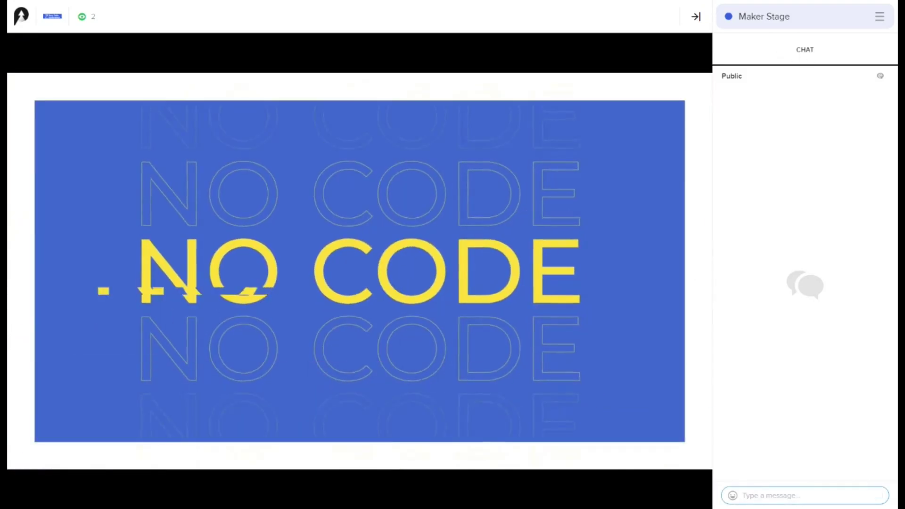
type("Hello")
key("Return")
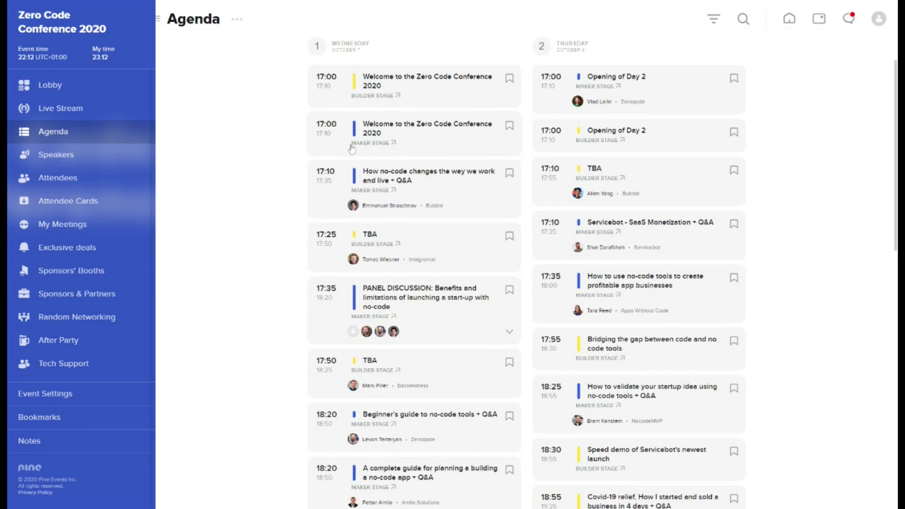
- View the Maker Stage welcome session details, try ADD TO CALENDAR, then close them
left_click(402, 130)
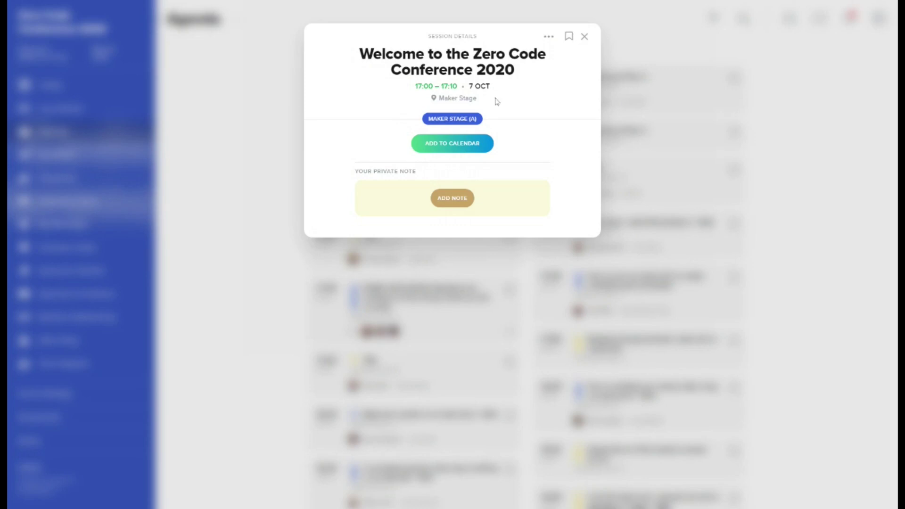
left_click(467, 149)
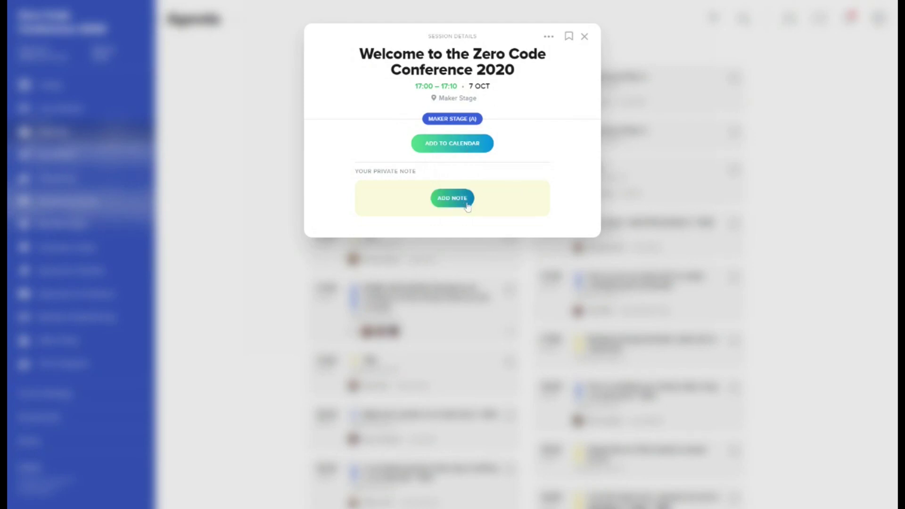
left_click(584, 38)
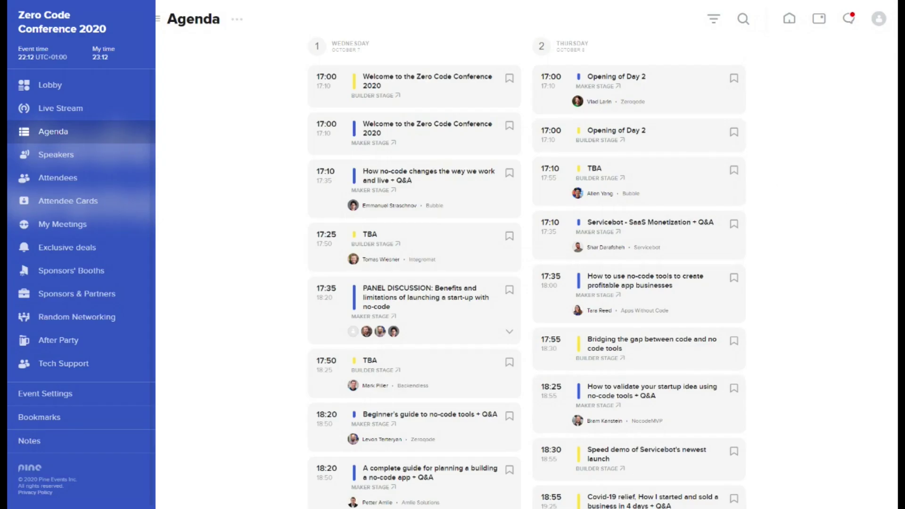
- Open the second speaker's profile from Speakers, then go to the Attendees directory
left_click(111, 162)
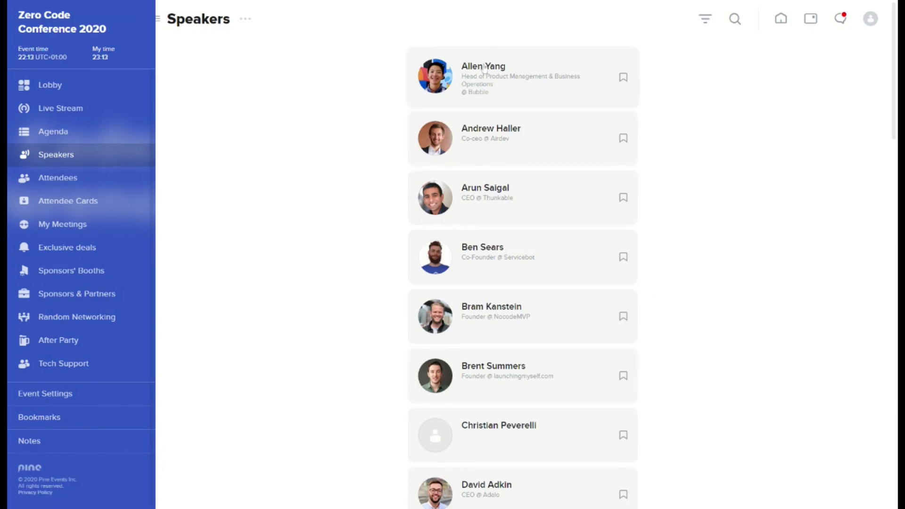
left_click(462, 134)
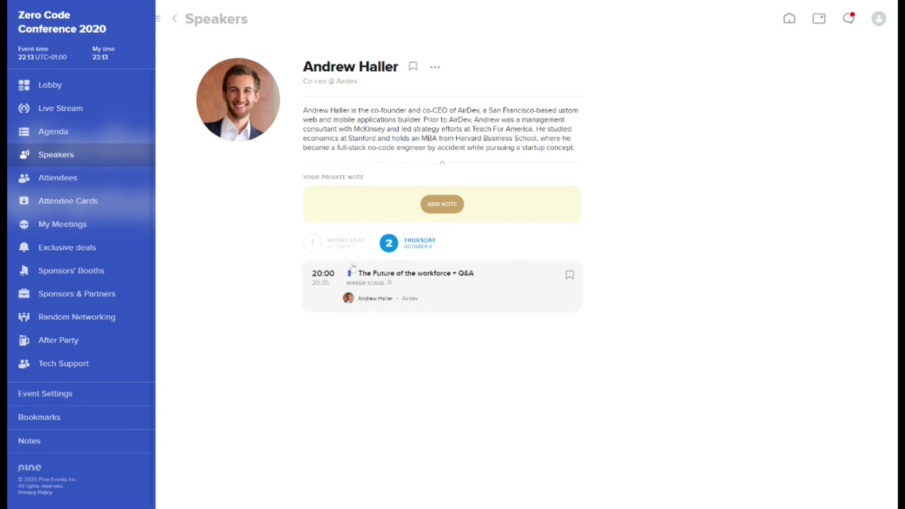
left_click(118, 182)
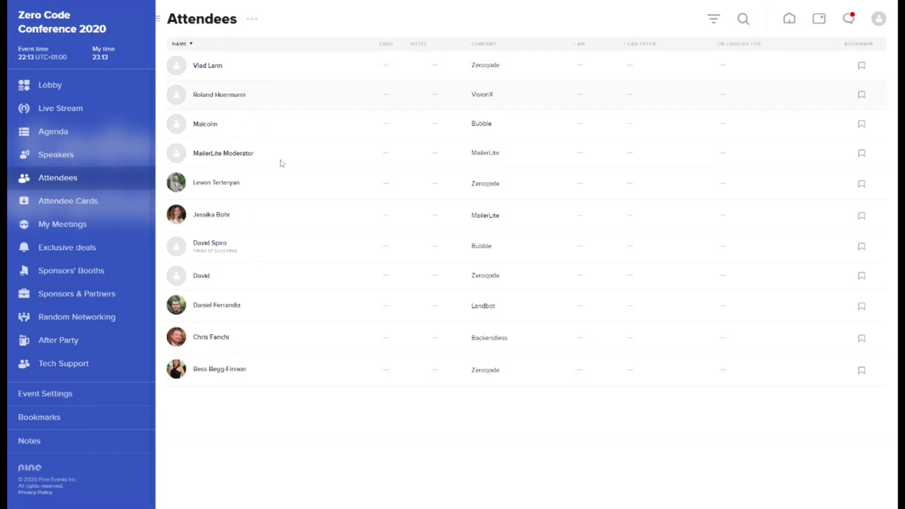
- Draft a 17:30 meeting request 'Please meet me' to the last attendee, then discard it
left_click(219, 373)
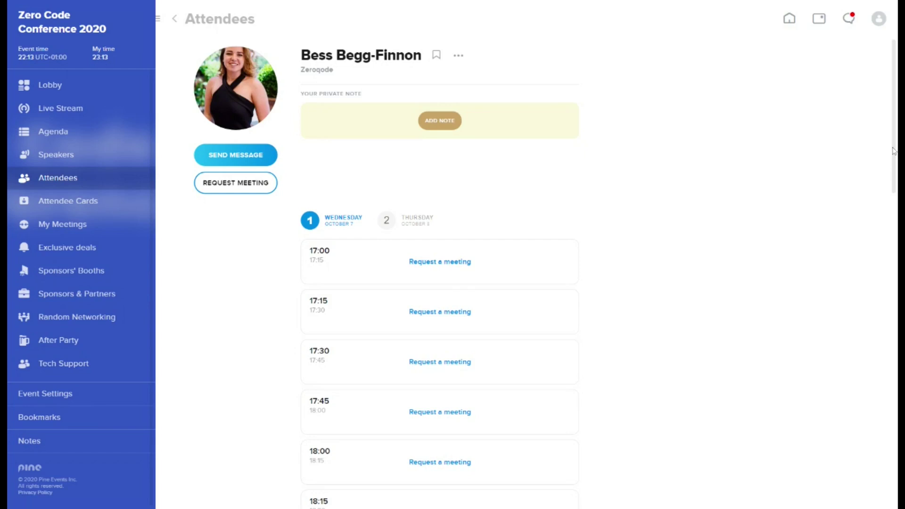
scroll(894, 160, "down", 3)
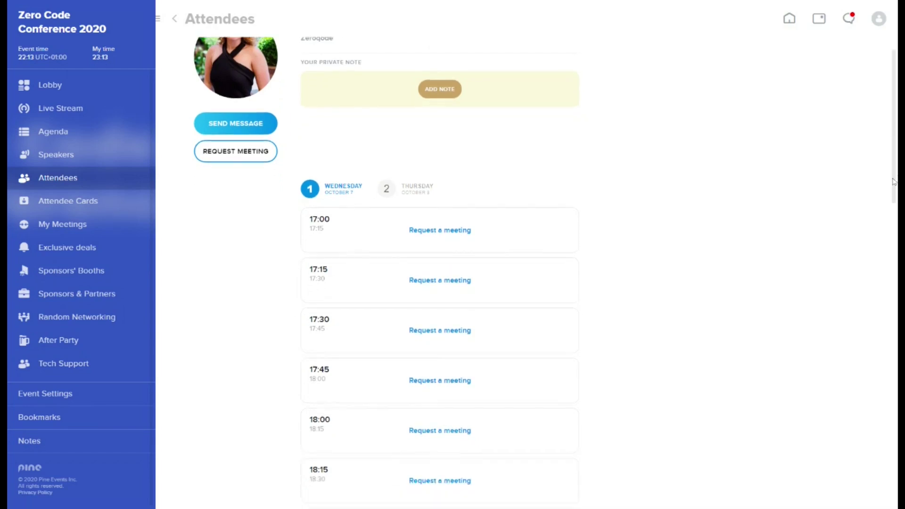
left_click(460, 224)
left_click(453, 140)
type("d")
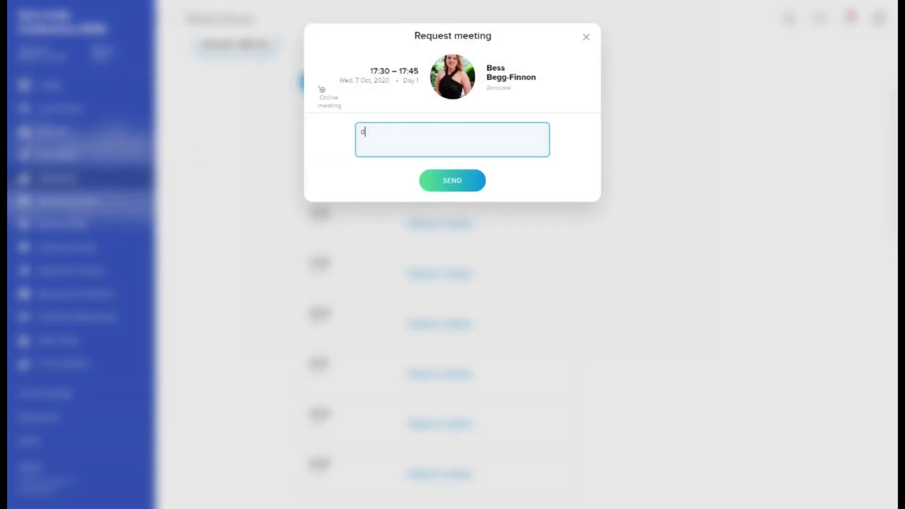
key("BackSpace")
type("Please meet me")
key("Escape")
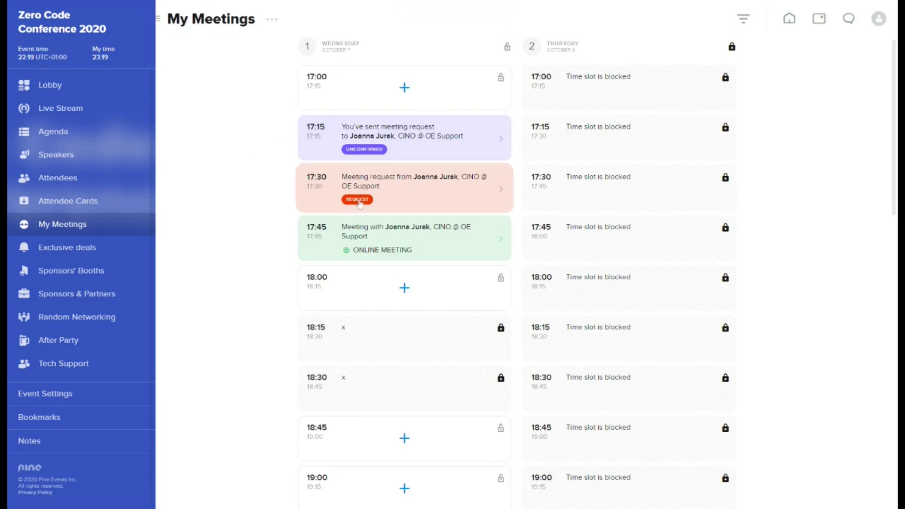
- Review the confirmed 17:45–18:00 Wednesday meeting card, then close its details
left_click(448, 250)
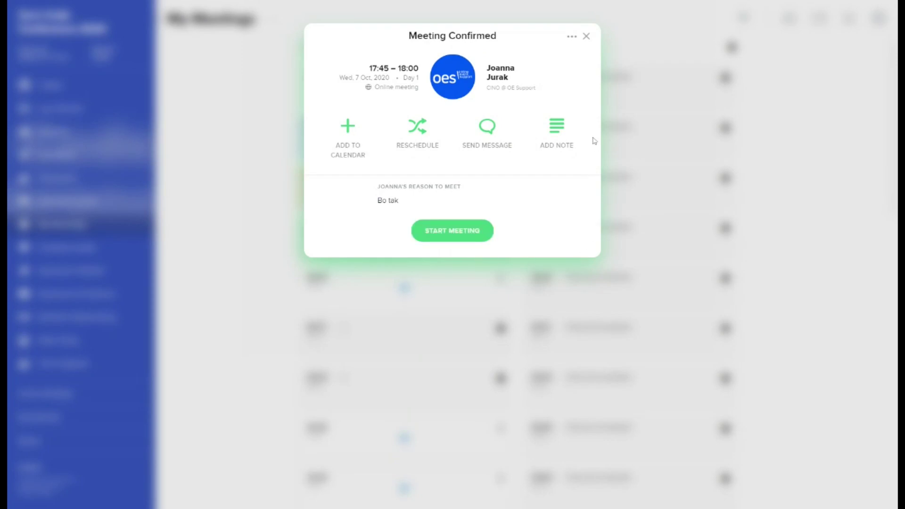
left_click(586, 37)
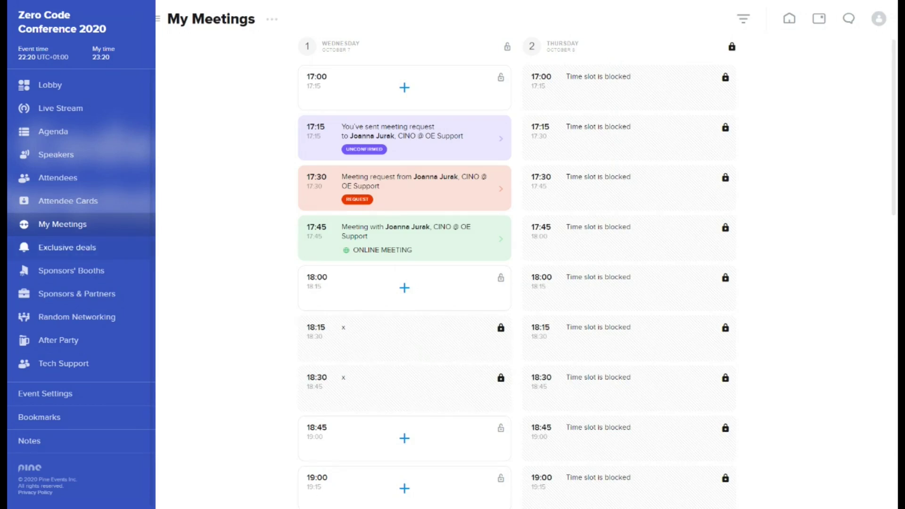
- Browse Exclusive deals and the Sponsors' Booths gallery, then enter the Backendless booth
left_click(82, 249)
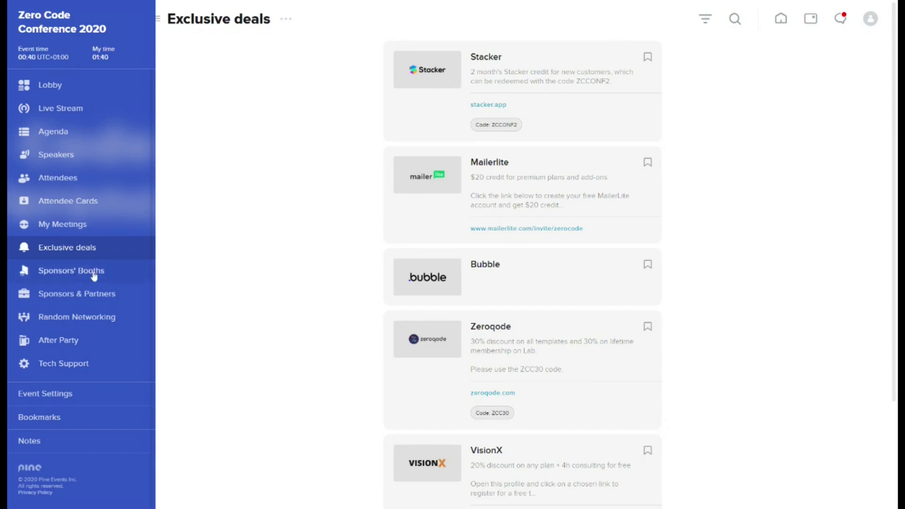
left_click(94, 276)
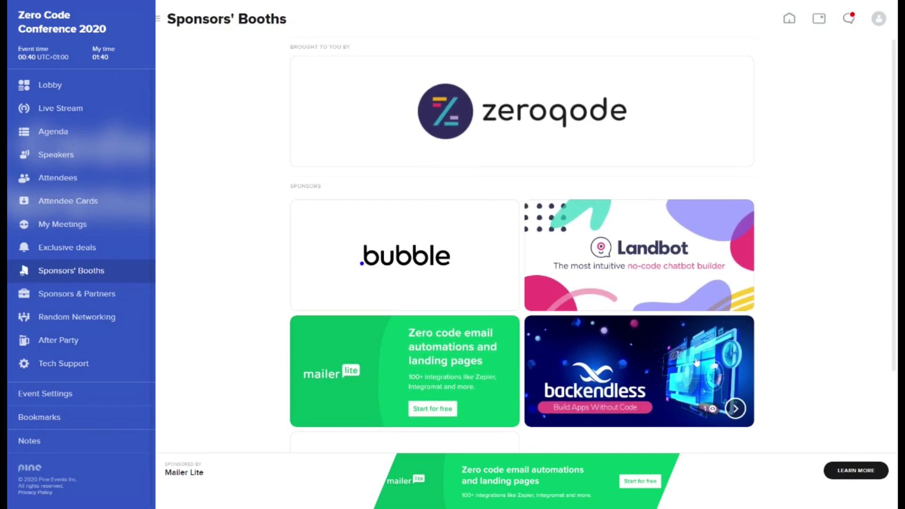
left_click(742, 370)
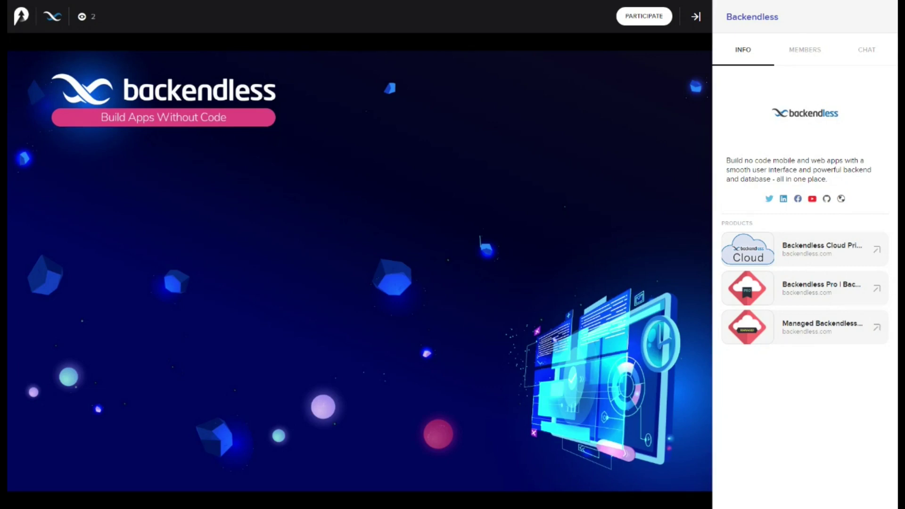
- View the Backendless booth chat, request to PARTICIPATE, then open Sponsors & Partners
left_click(868, 64)
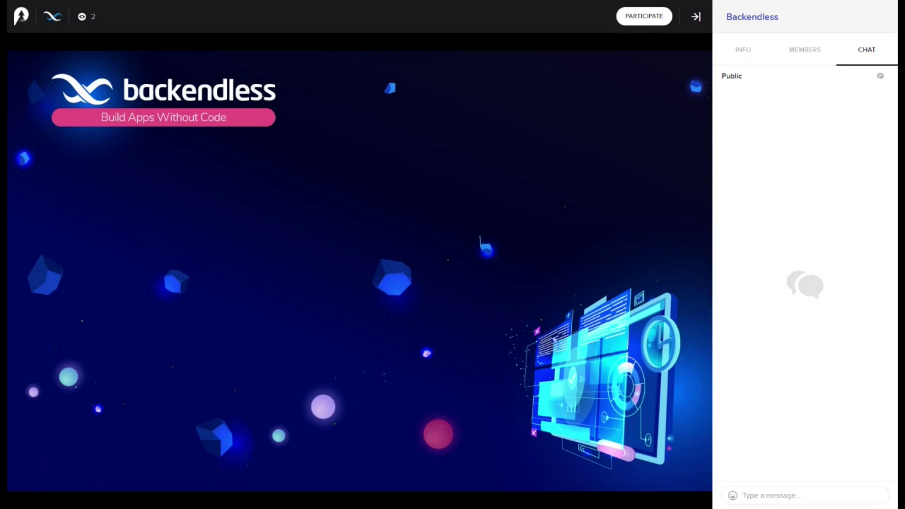
left_click(658, 18)
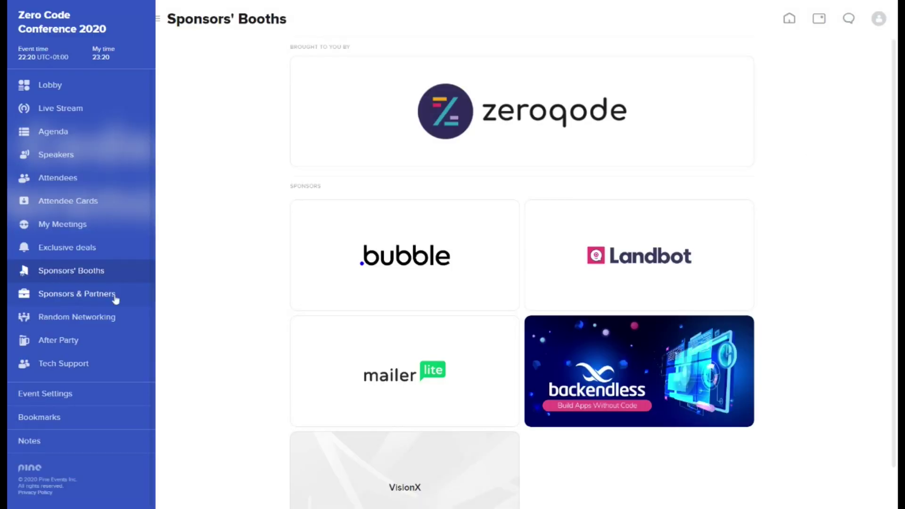
left_click(115, 298)
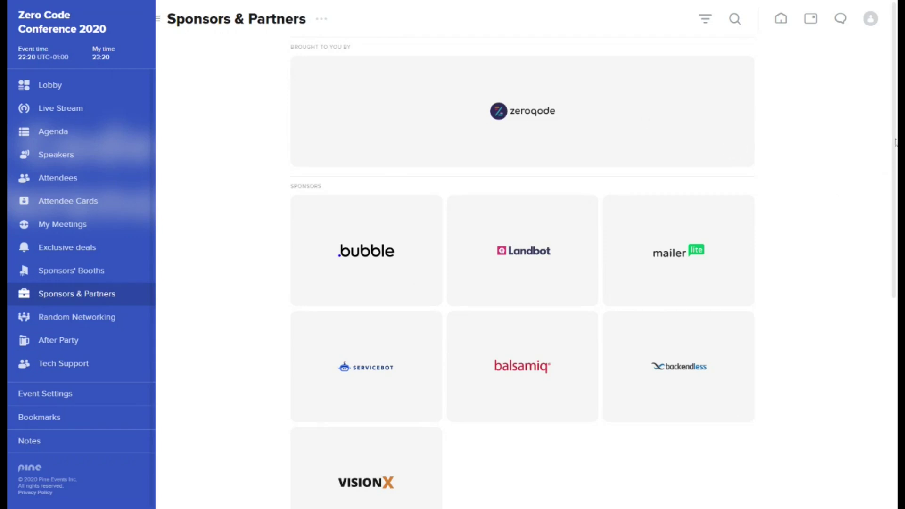
- Scroll down through the Sponsors & Partners page
left_click_drag(896, 142, 889, 386)
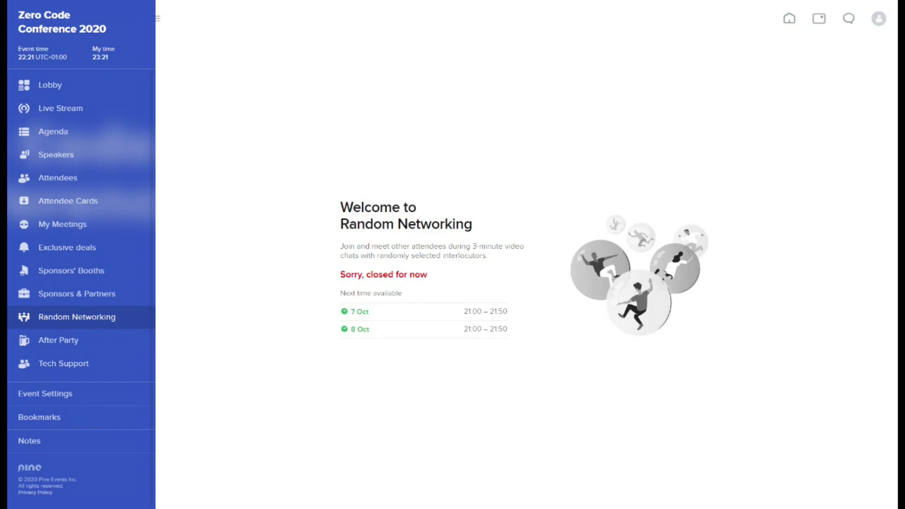
- Sort the Tech Support staff list by name in descending order, then go to Event Settings
left_click(89, 368)
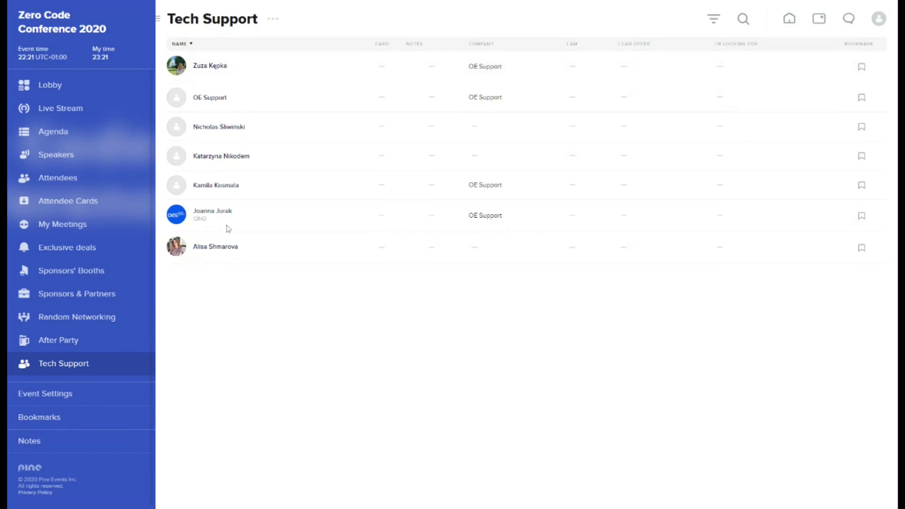
left_click(176, 45)
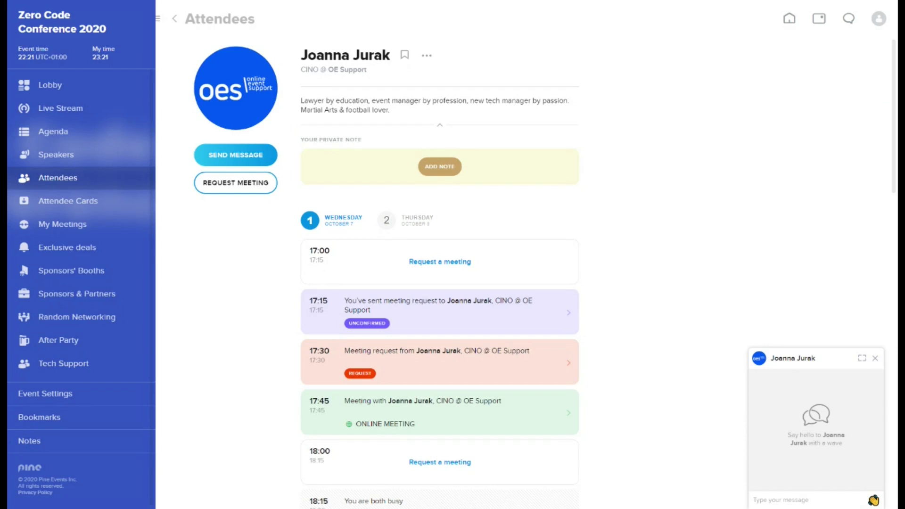
left_click(131, 397)
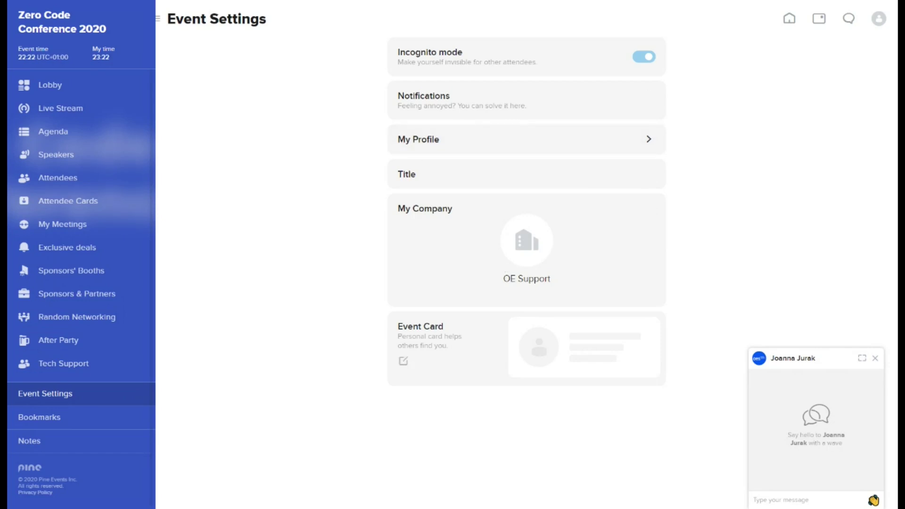
- Preview the Event Card editor without saving, then check the empty Bookmarks and Notes pages
left_click(407, 368)
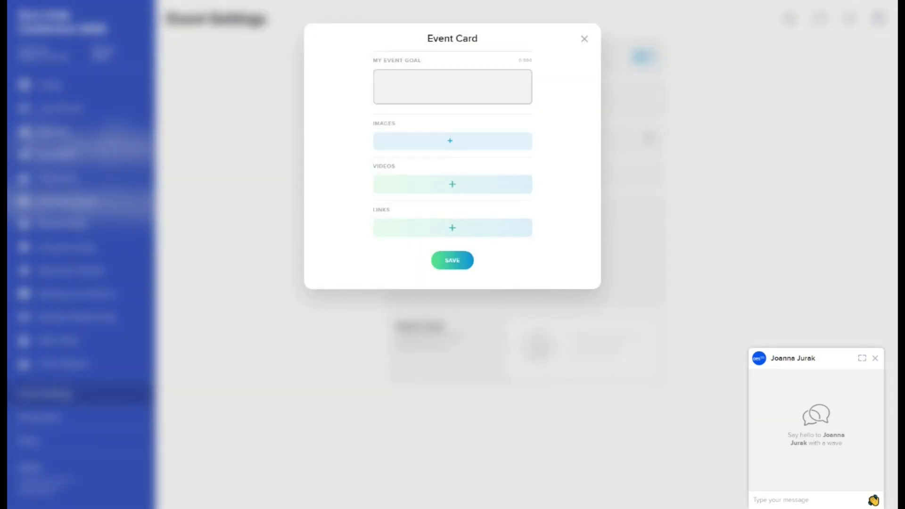
left_click(584, 40)
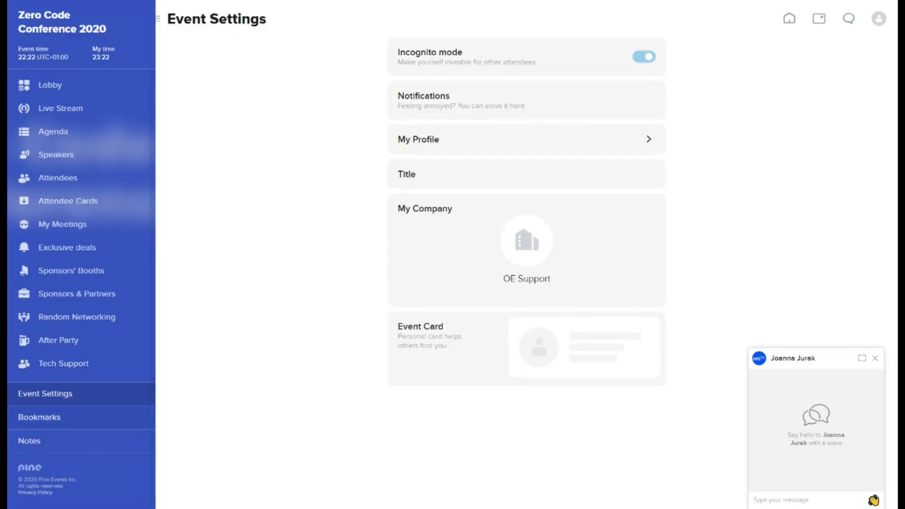
left_click(107, 424)
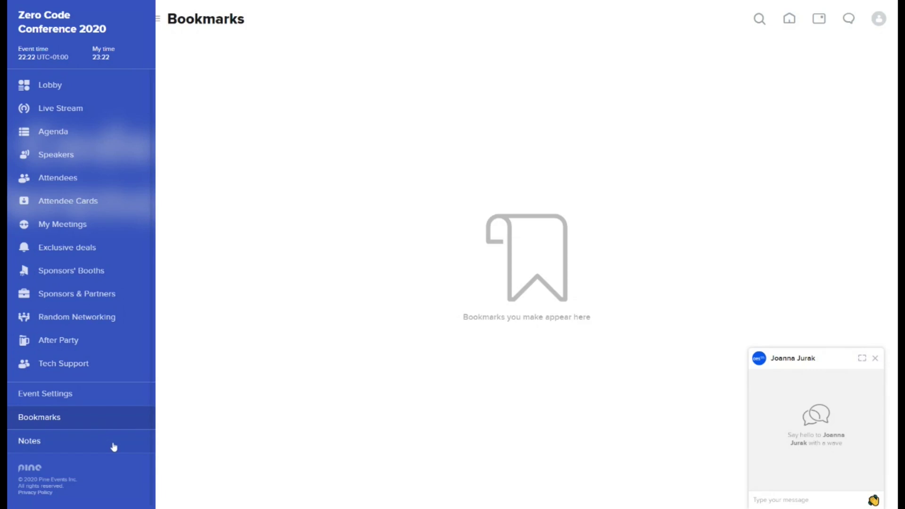
left_click(113, 446)
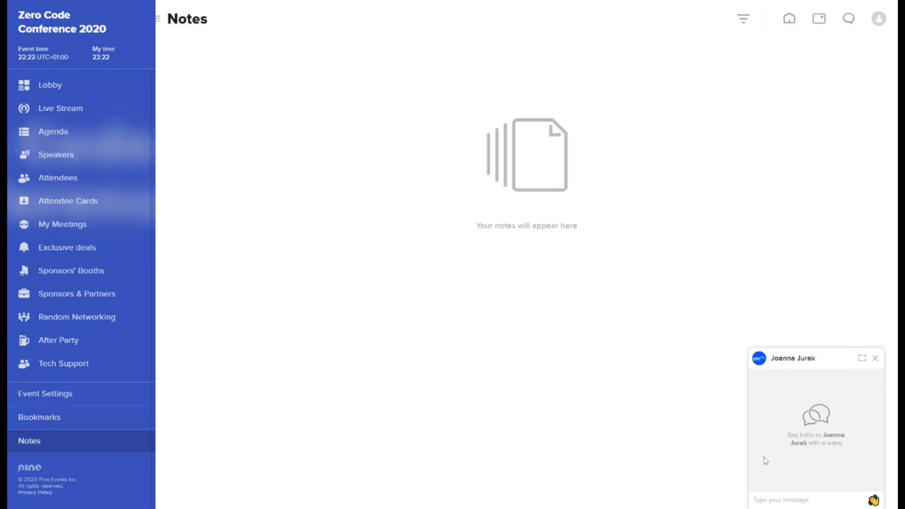